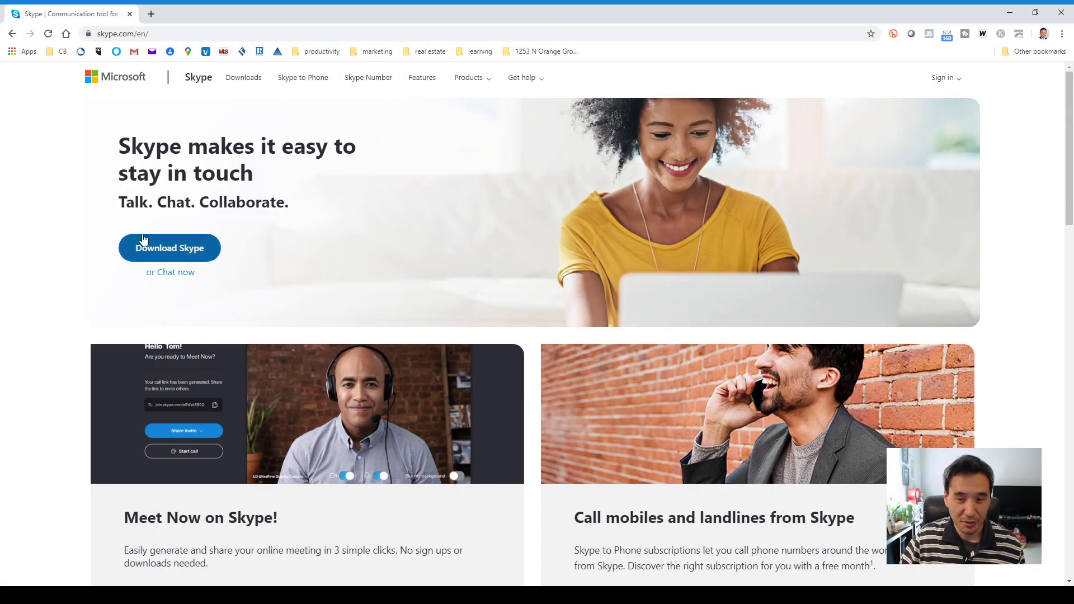
# Sign in to Skype online with the account e-mail and account password
pyautogui.click(949, 82)
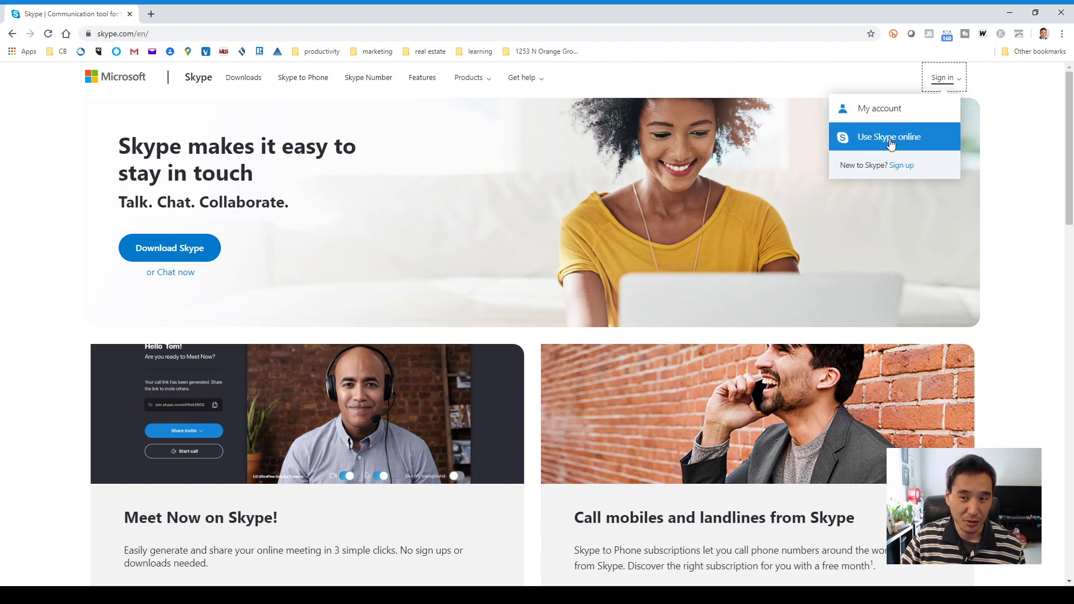
pyautogui.click(890, 140)
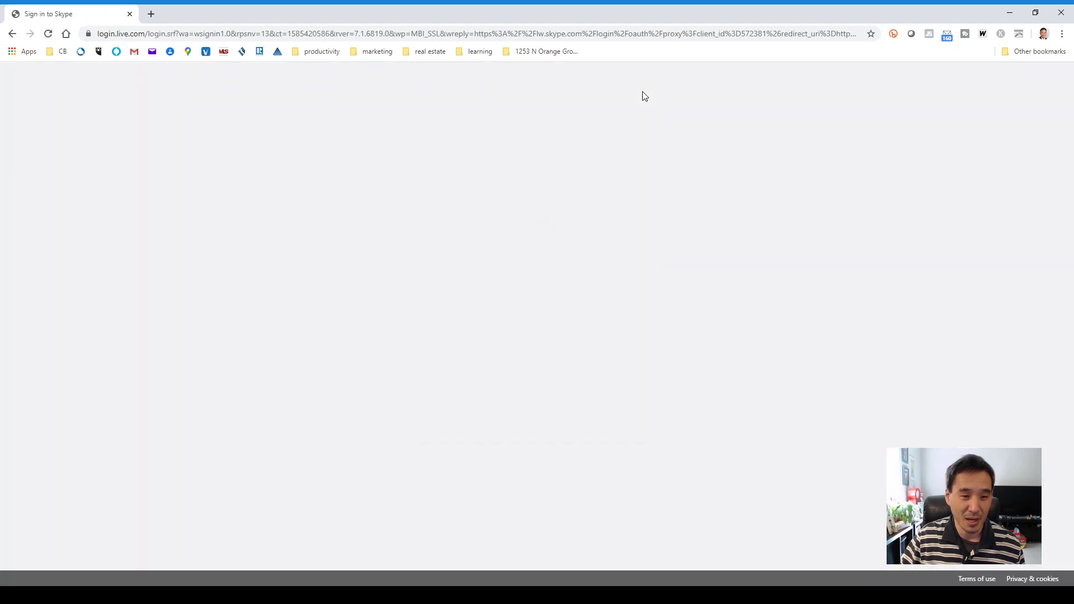
pyautogui.click(621, 407)
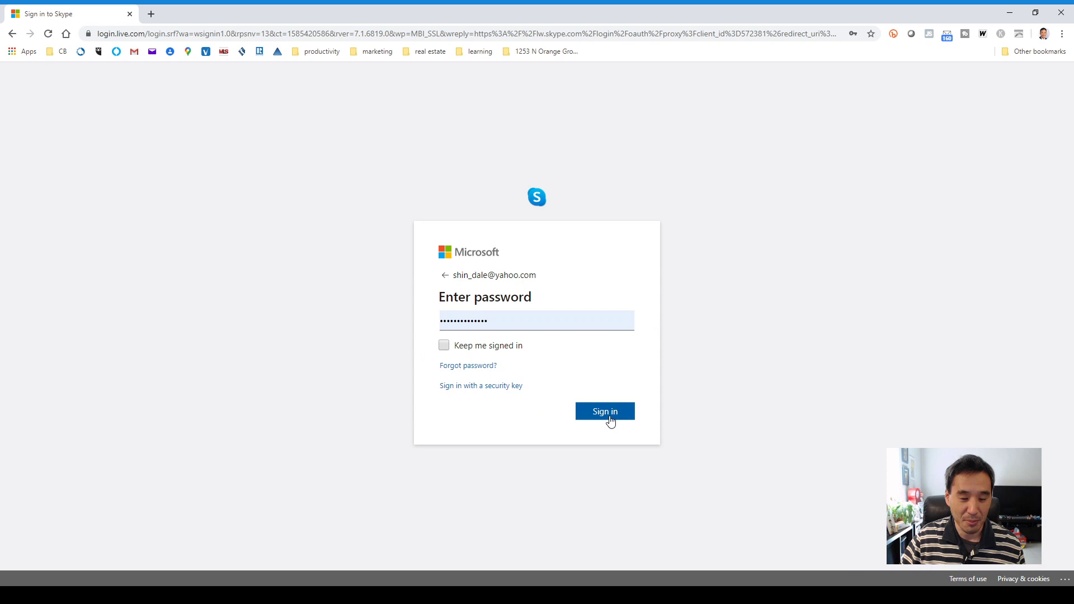
pyautogui.click(606, 415)
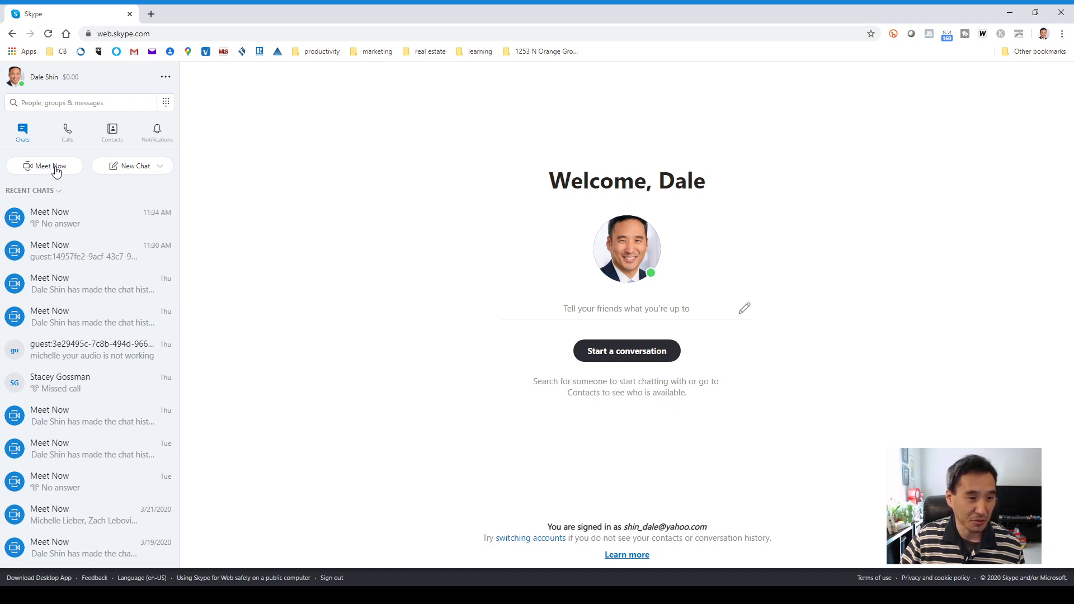
# Create a Meet Now meeting, copy its call link and look over the invite sharing options
pyautogui.click(56, 169)
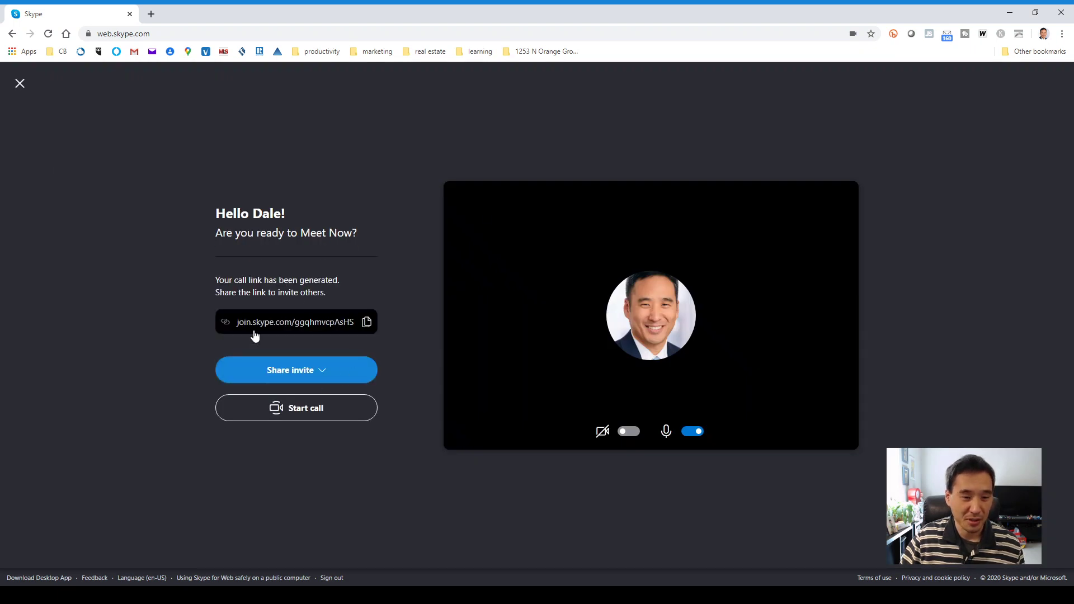
pyautogui.click(366, 324)
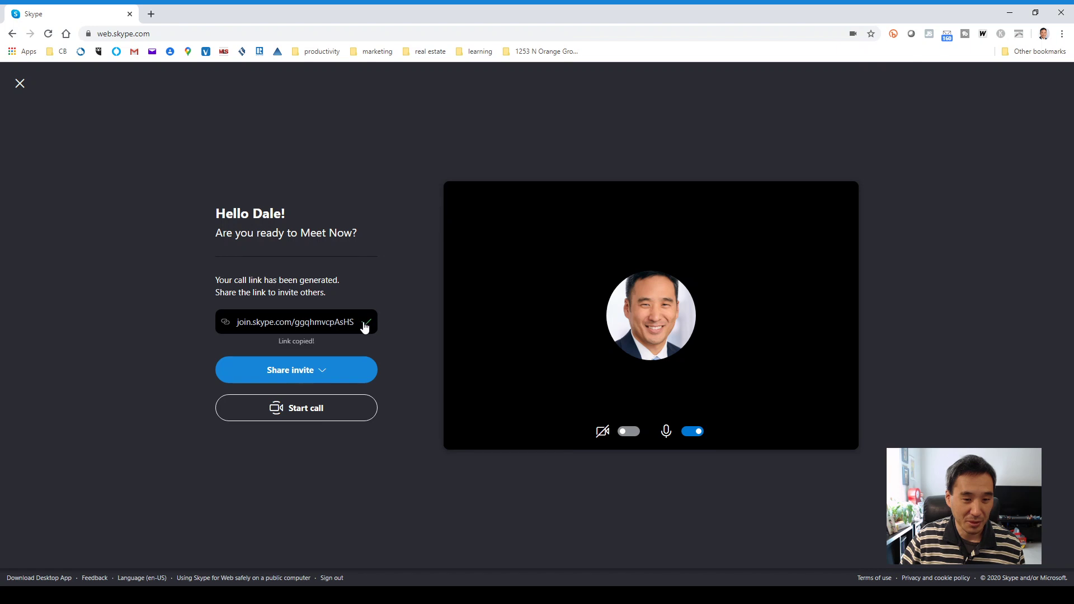
pyautogui.click(312, 373)
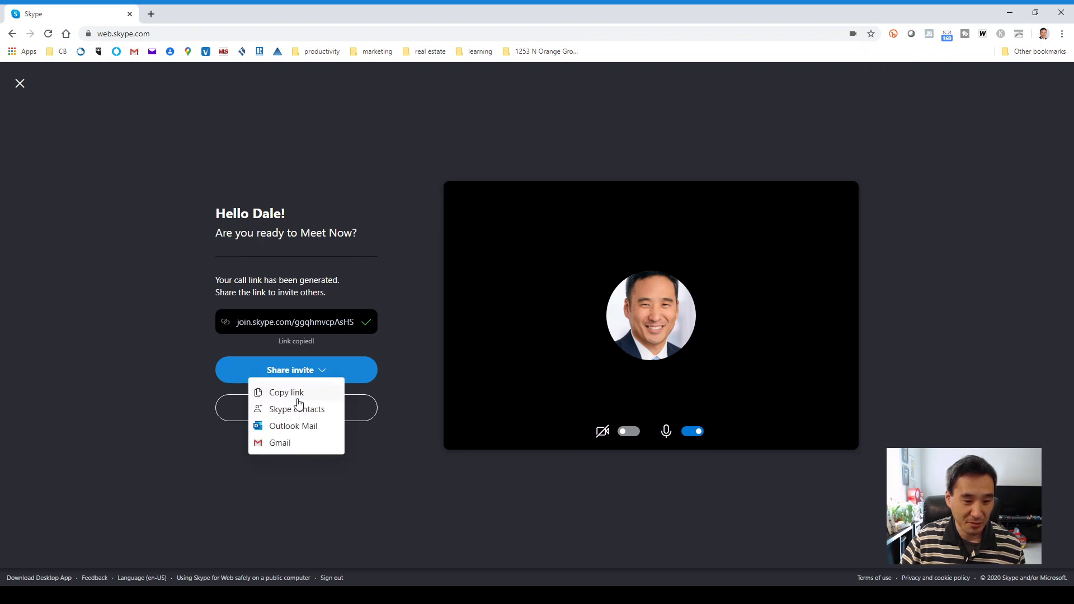
pyautogui.click(221, 434)
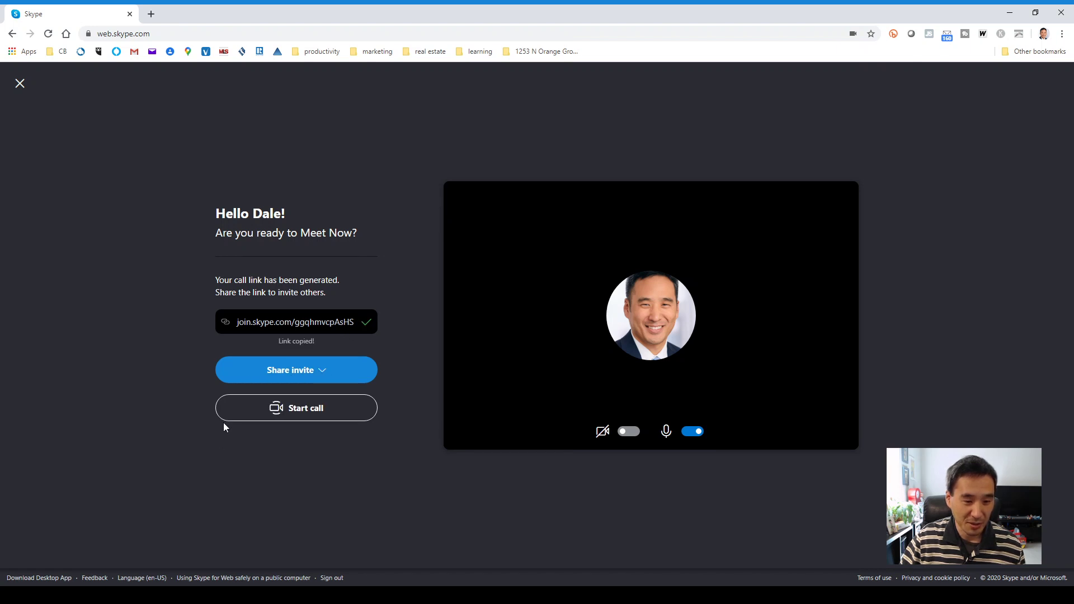
# Start the meeting call and check its Window and Float display options without changing them
pyautogui.click(301, 411)
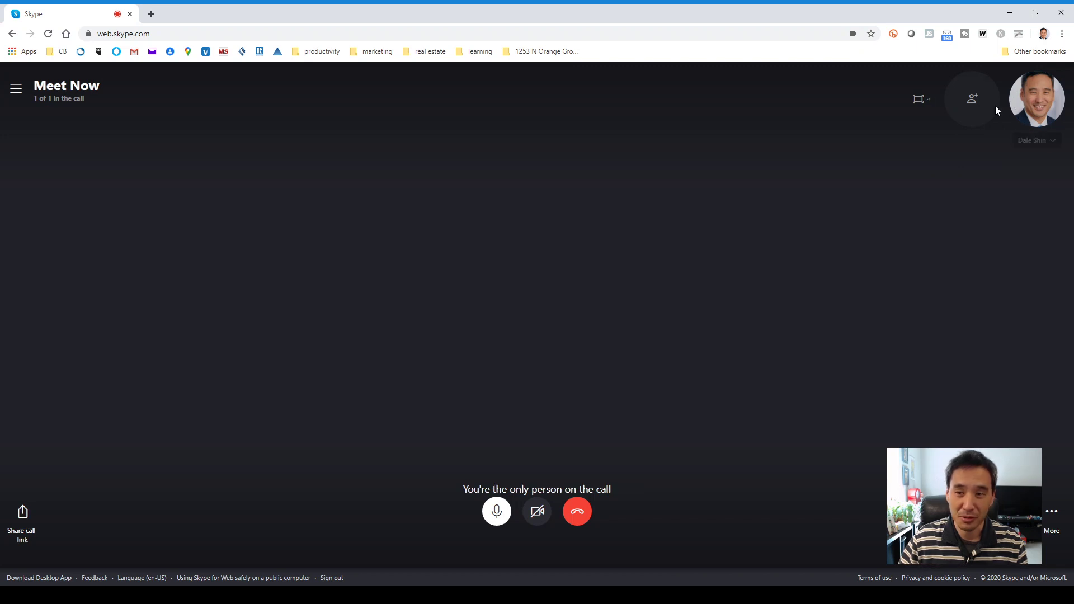
pyautogui.click(925, 101)
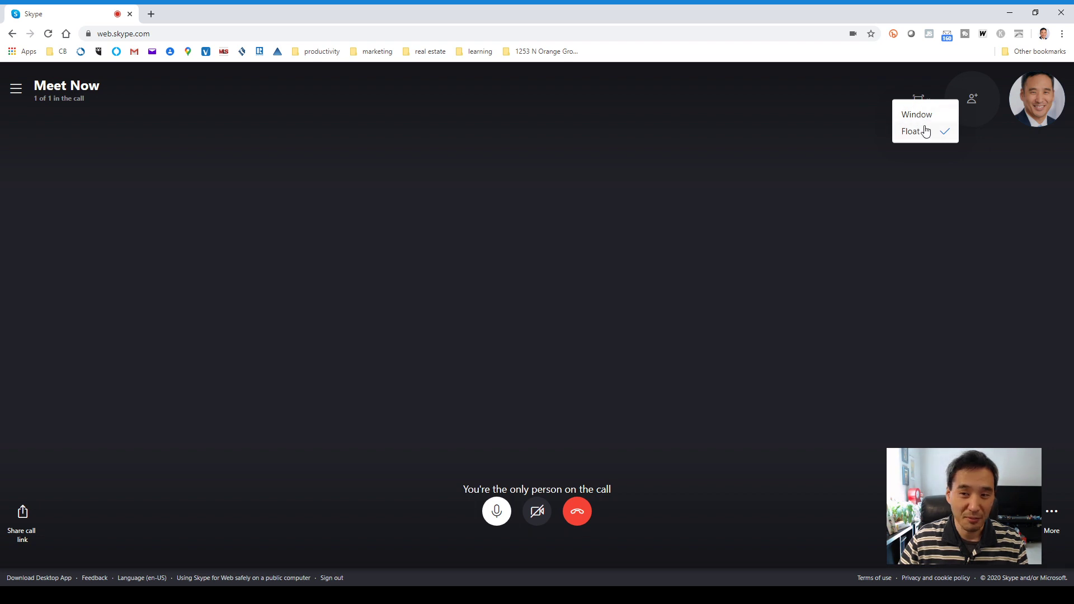
pyautogui.click(831, 99)
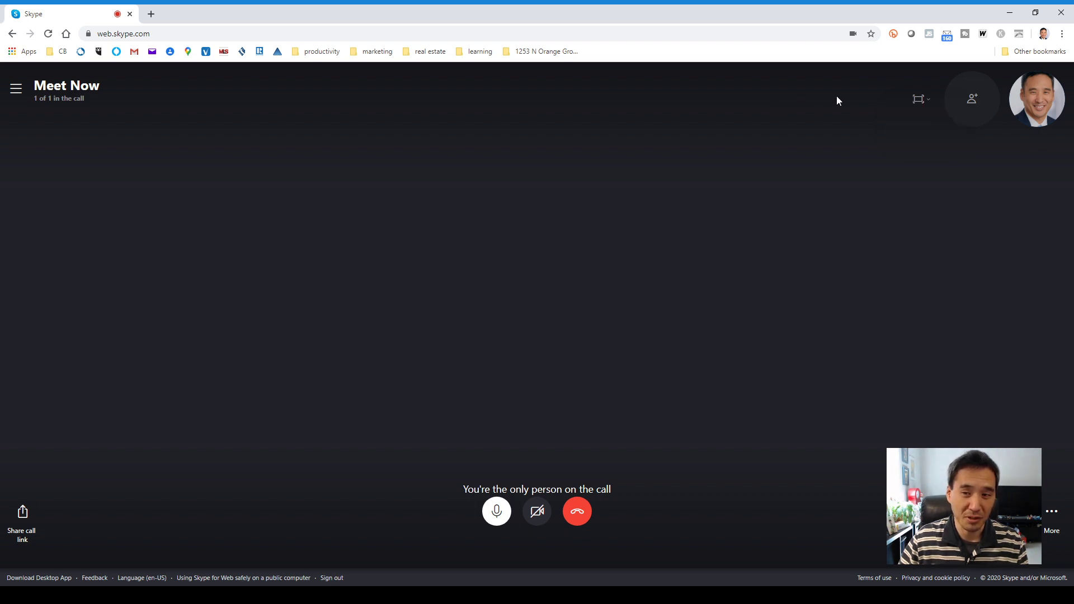
# Show the chat sidebar and review the available microphones in Skype's Audio & Video settings
pyautogui.click(16, 92)
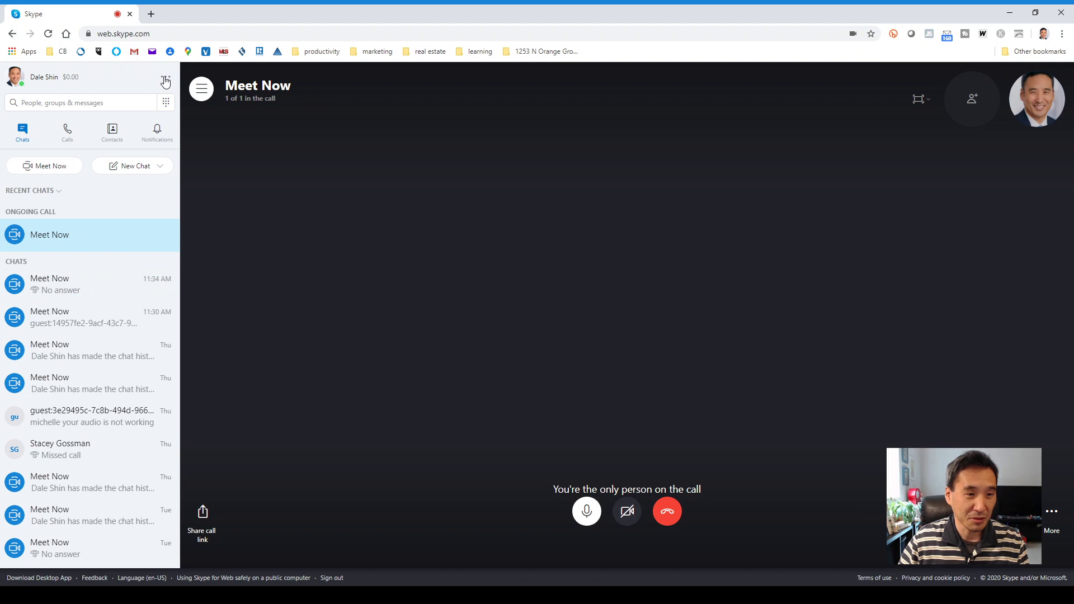
pyautogui.click(165, 79)
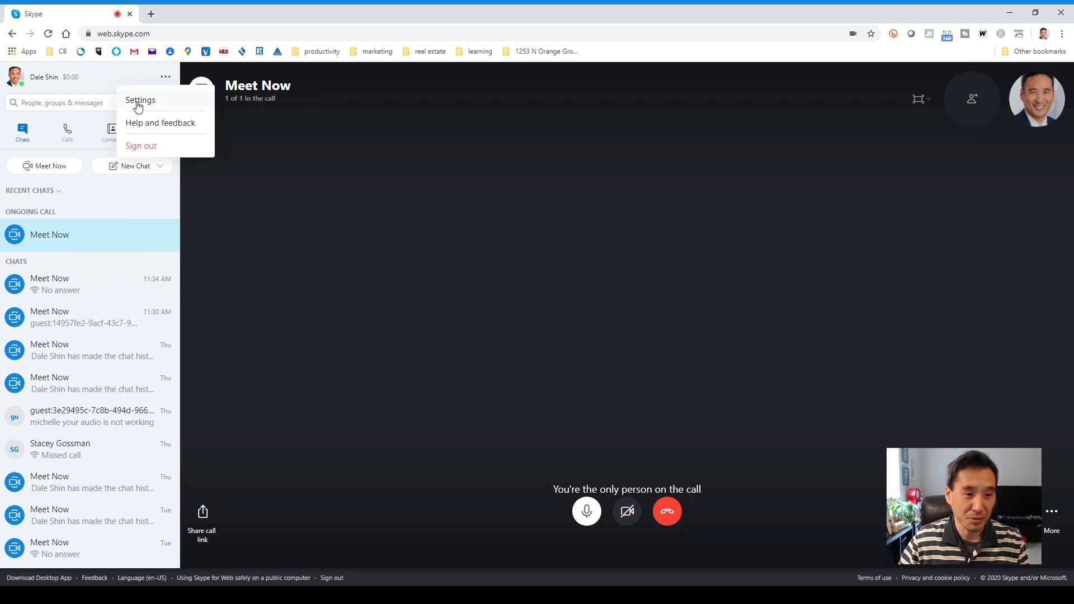
pyautogui.click(138, 104)
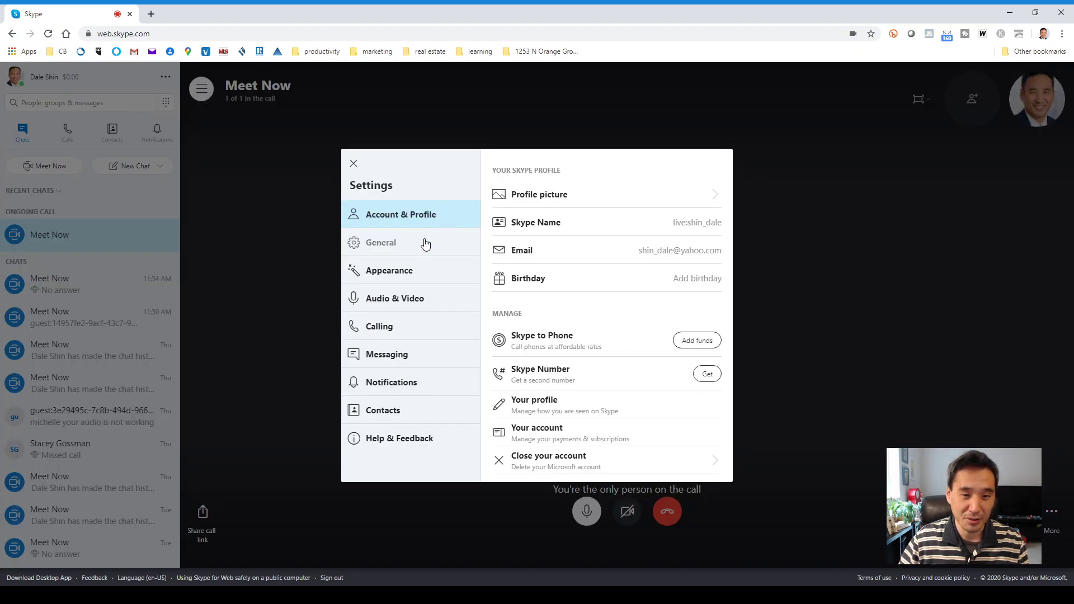
pyautogui.click(405, 302)
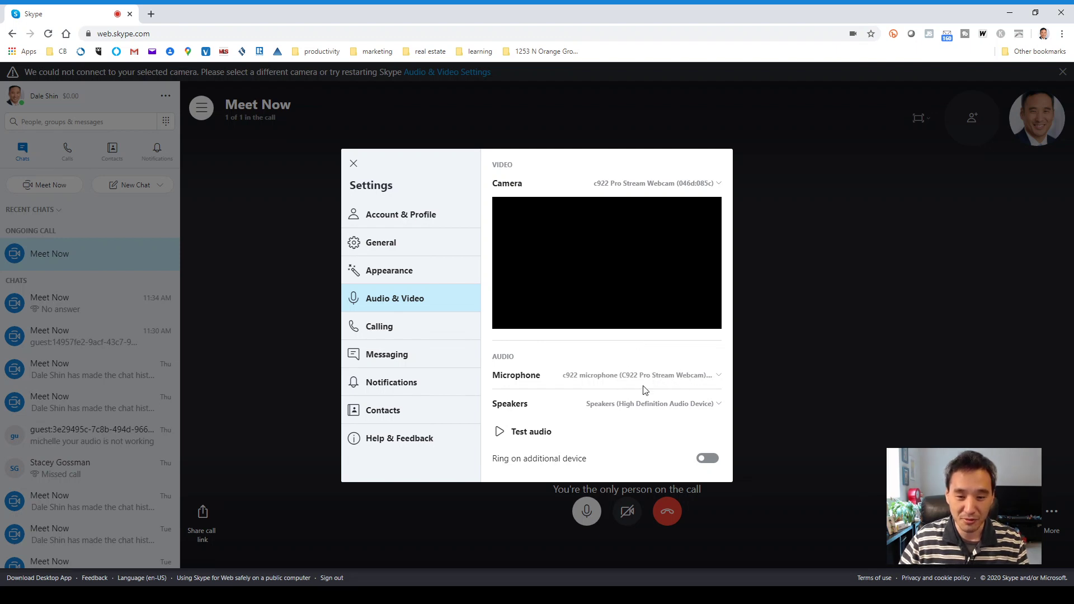
pyautogui.click(657, 380)
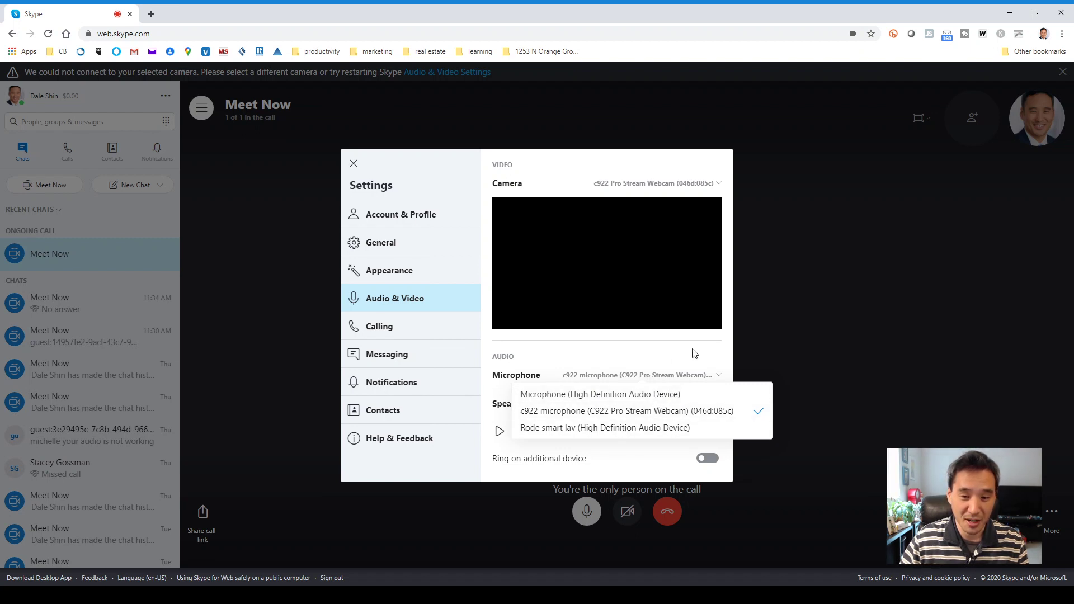
pyautogui.click(675, 355)
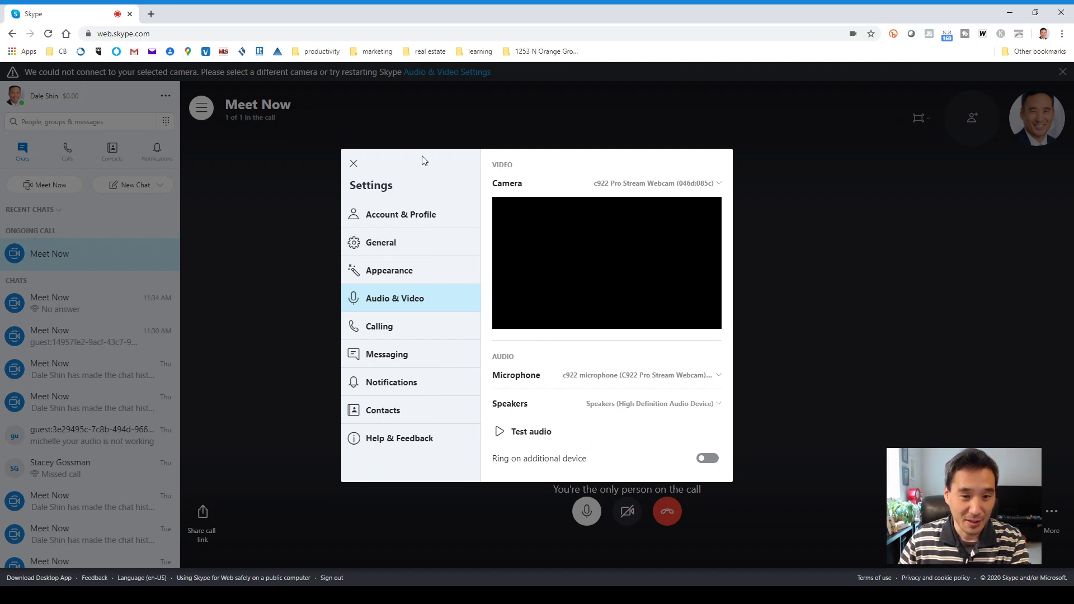
pyautogui.click(352, 165)
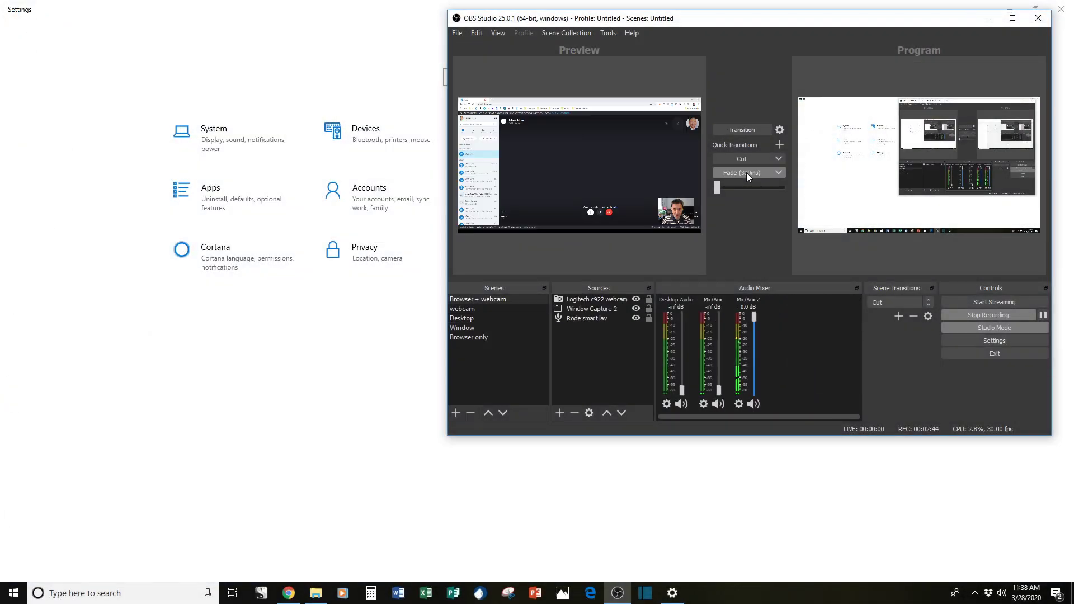
# Minimize OBS Studio and close the open Windows Settings window
pyautogui.click(987, 18)
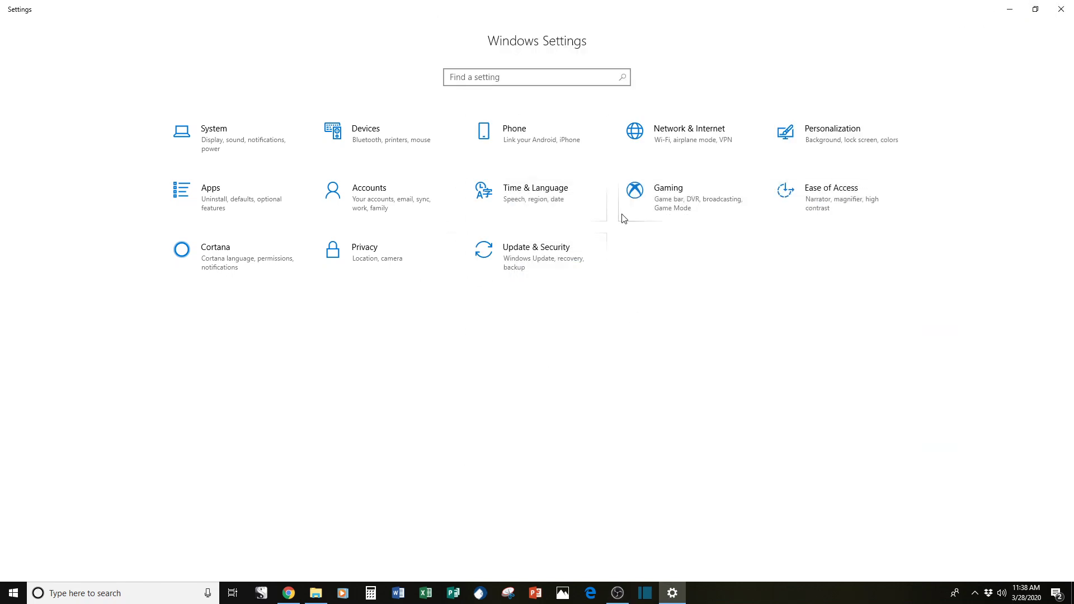
pyautogui.click(1061, 12)
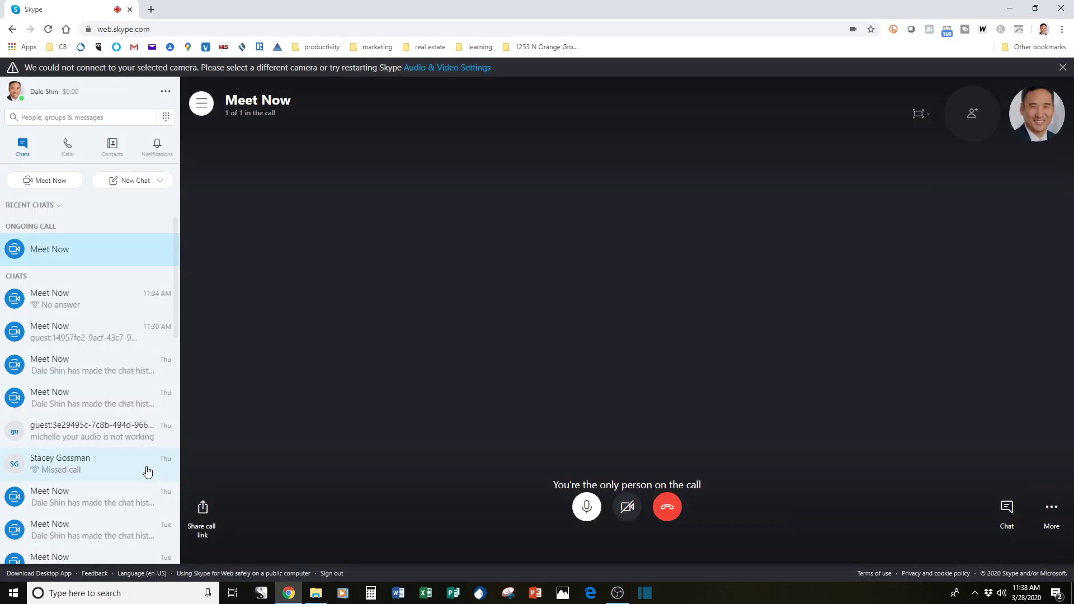
# Open Windows Settings and go through Devices to the related Sound settings
pyautogui.click(11, 593)
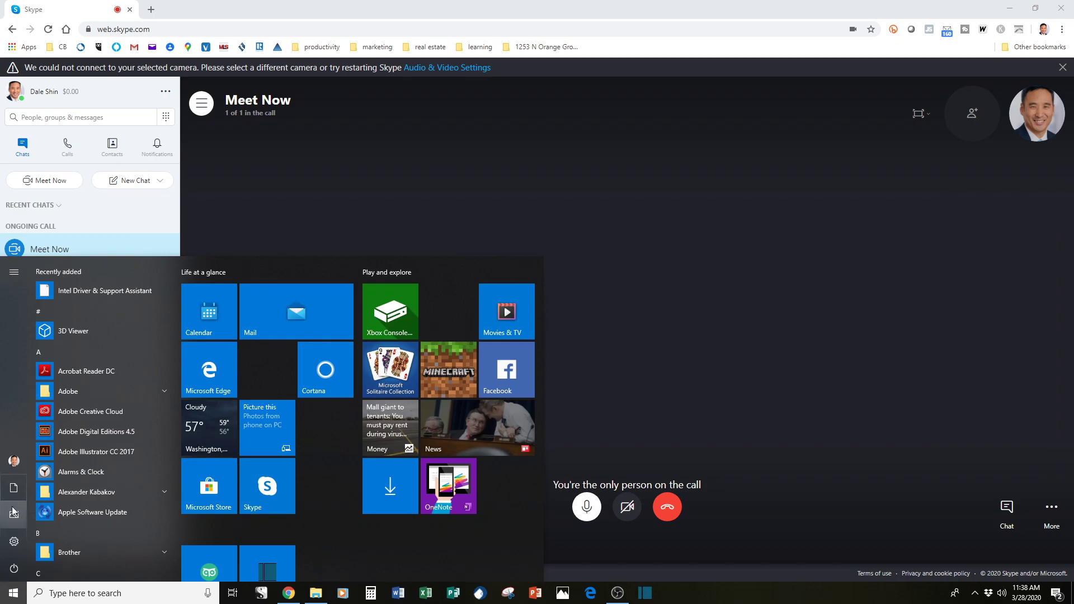
pyautogui.click(14, 541)
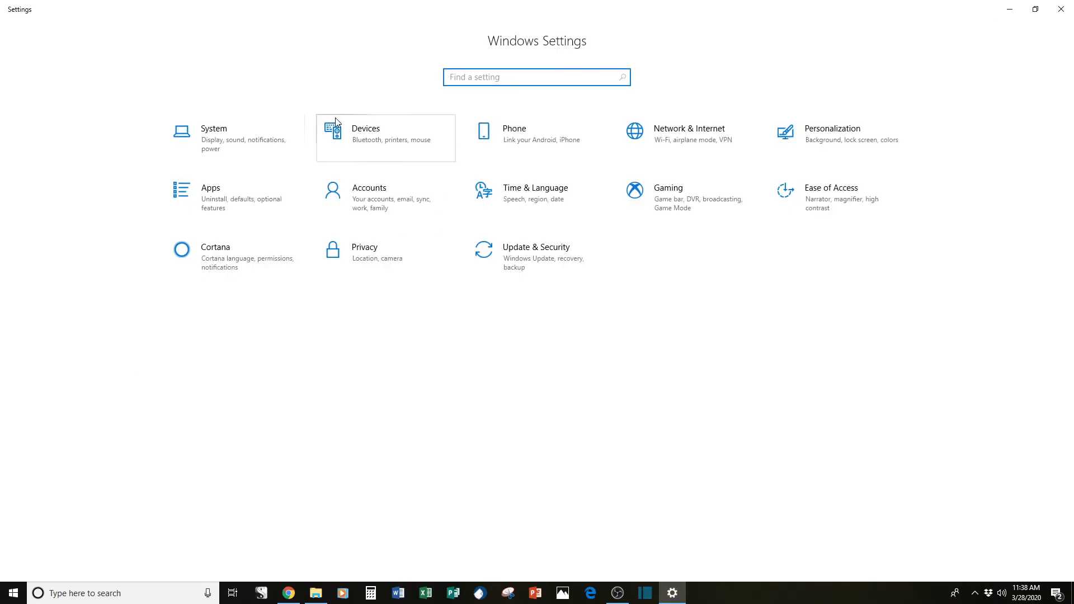
pyautogui.click(12, 593)
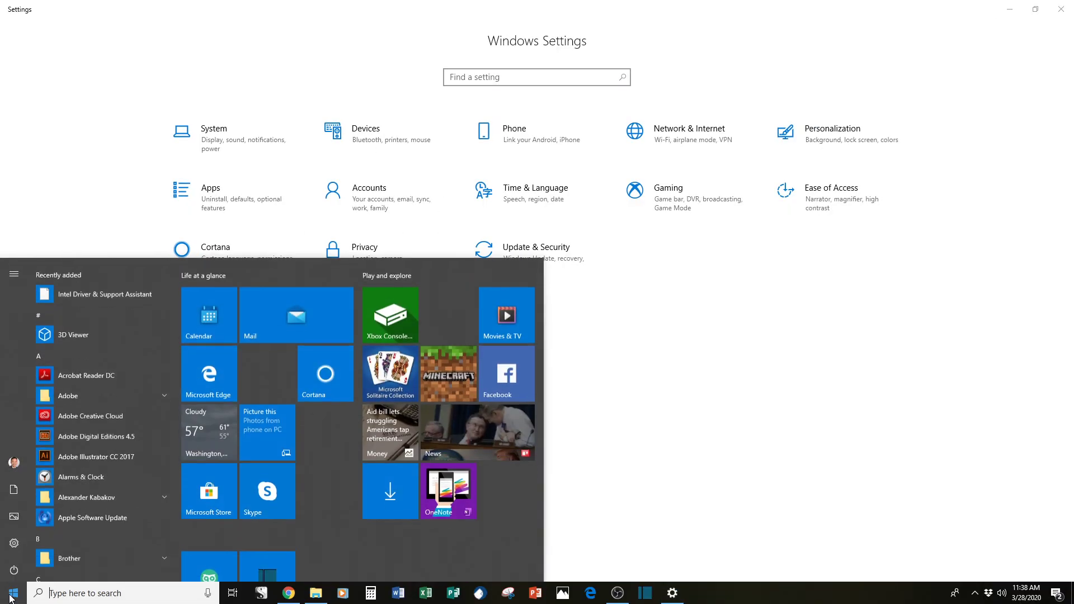
pyautogui.click(683, 383)
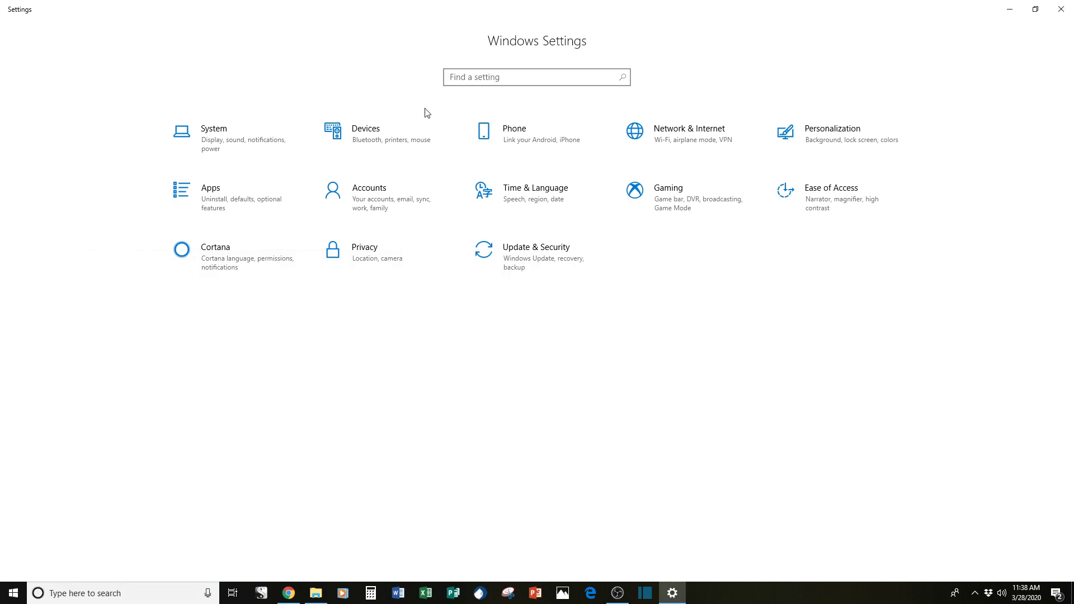
pyautogui.click(364, 137)
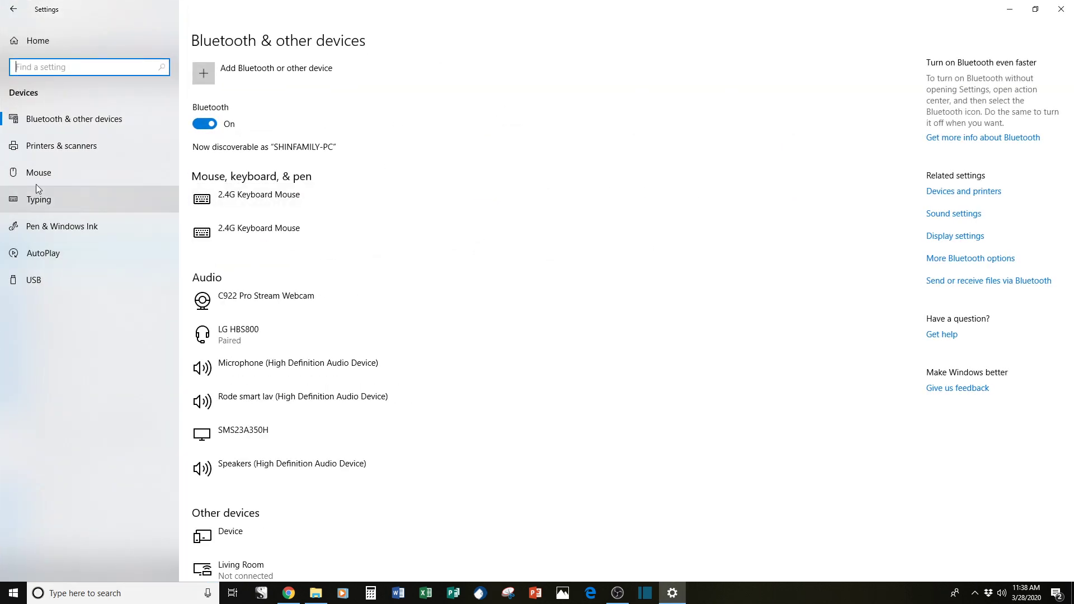
pyautogui.click(950, 214)
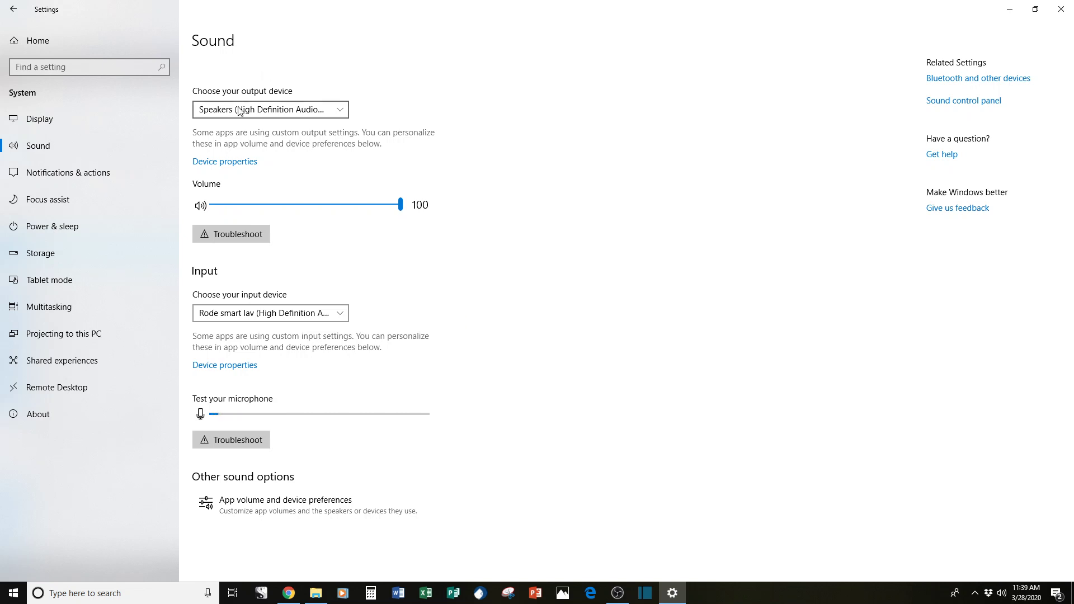
# Review the available sound output devices and input devices, keeping the current choices
pyautogui.click(288, 113)
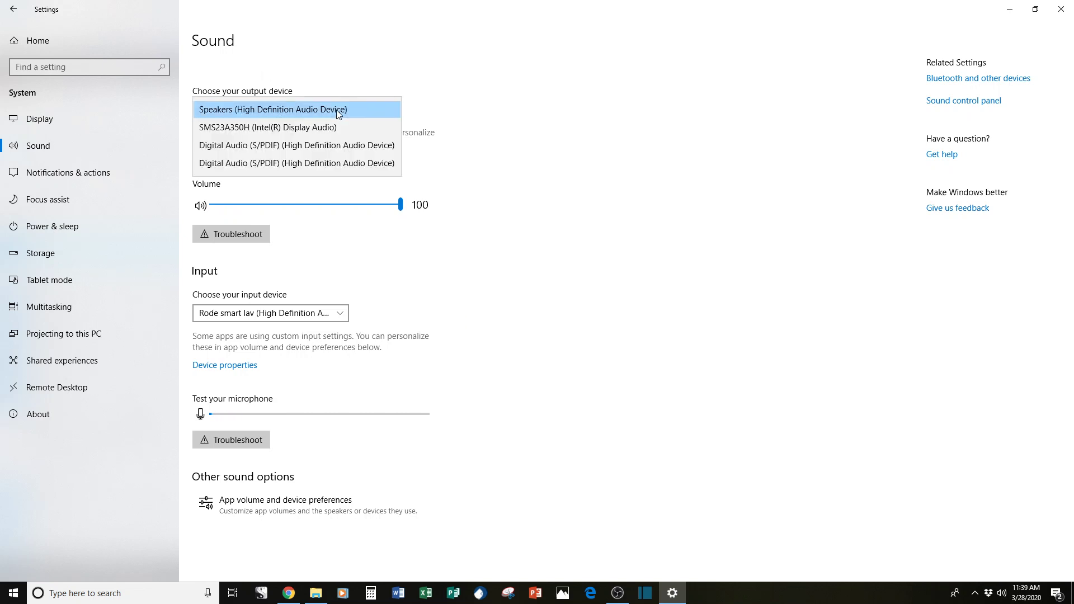
pyautogui.click(463, 110)
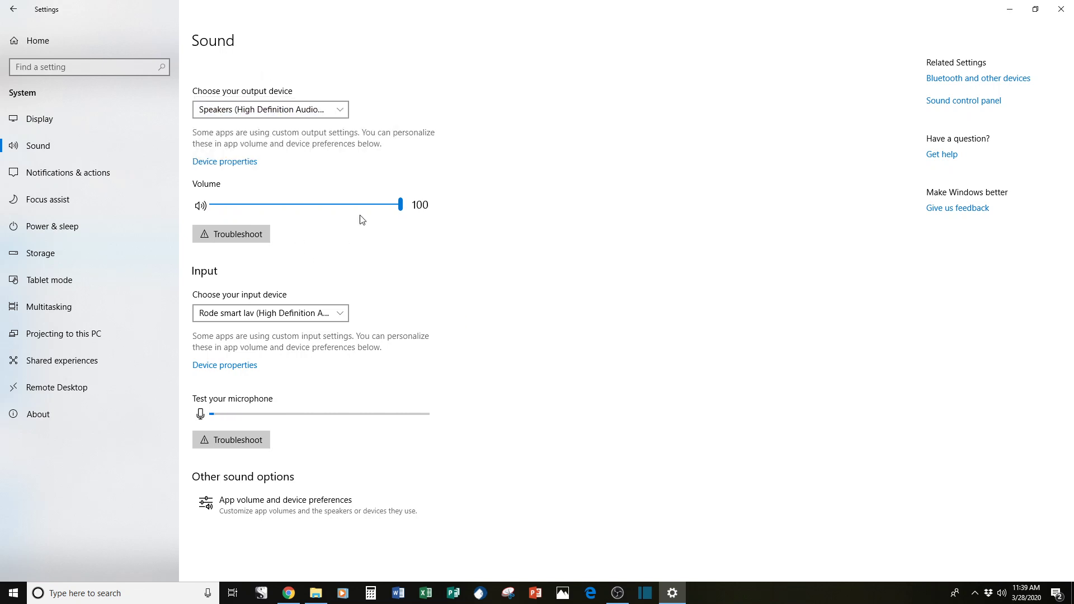
pyautogui.click(330, 315)
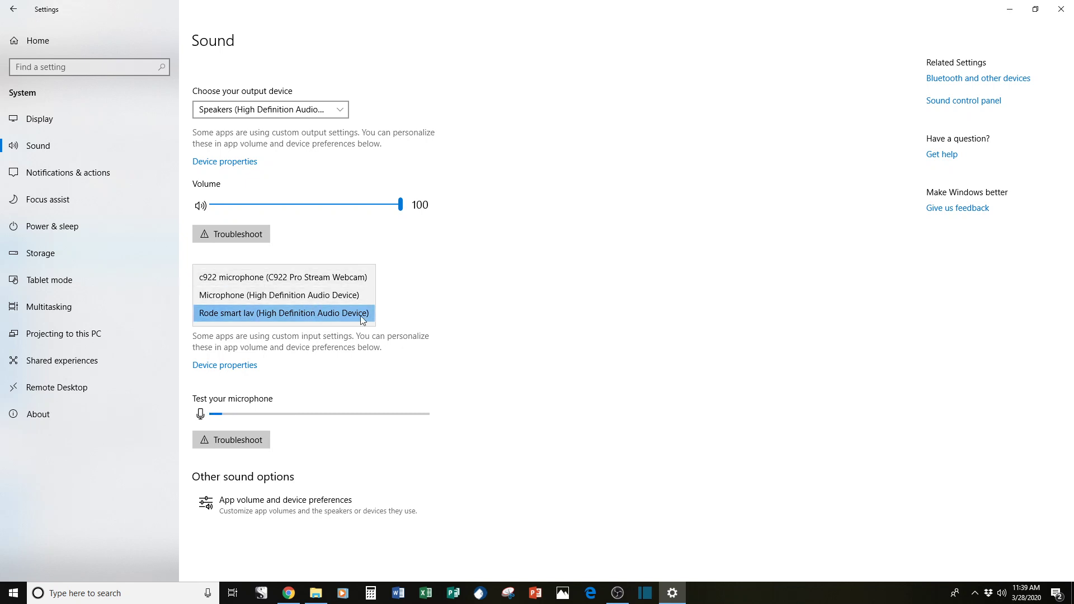
pyautogui.click(461, 382)
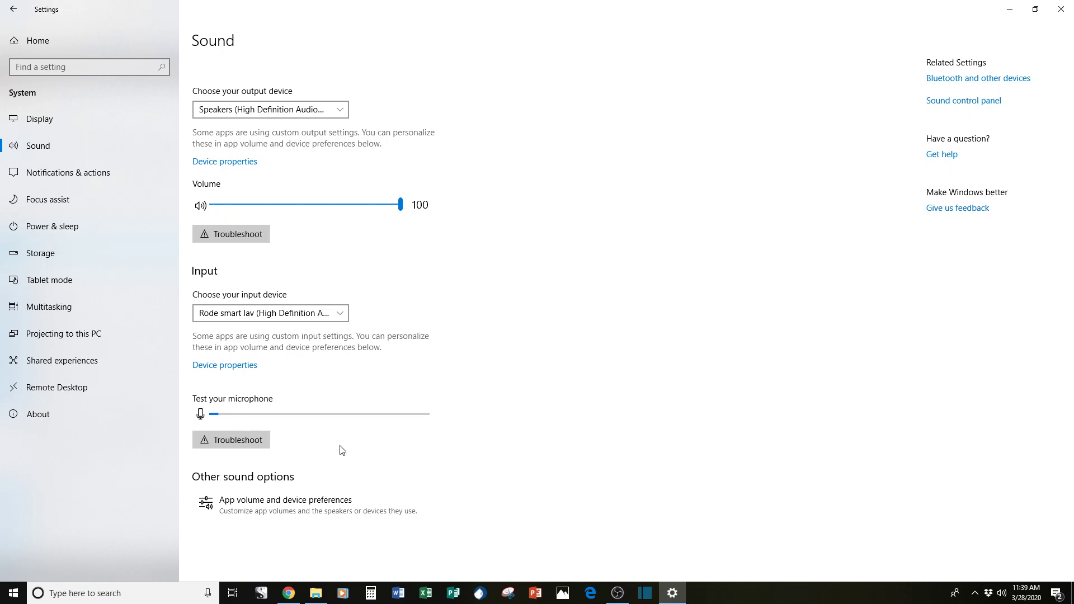
# Minimize Windows Settings, switch to OBS Studio and fade the program output to the Browser + webcam scene
pyautogui.click(1010, 9)
pyautogui.click(619, 593)
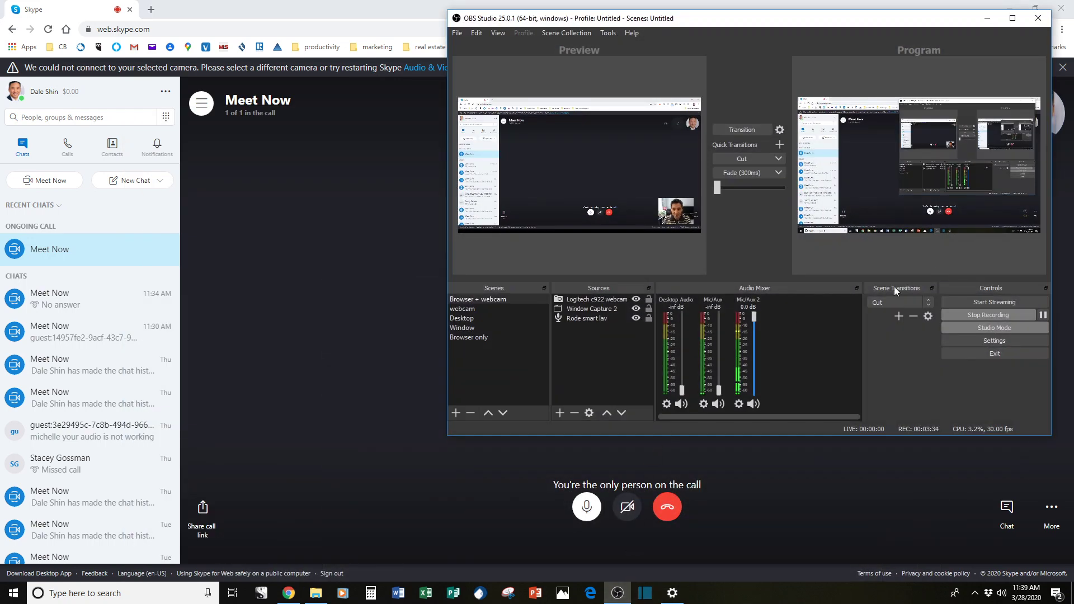
pyautogui.click(742, 172)
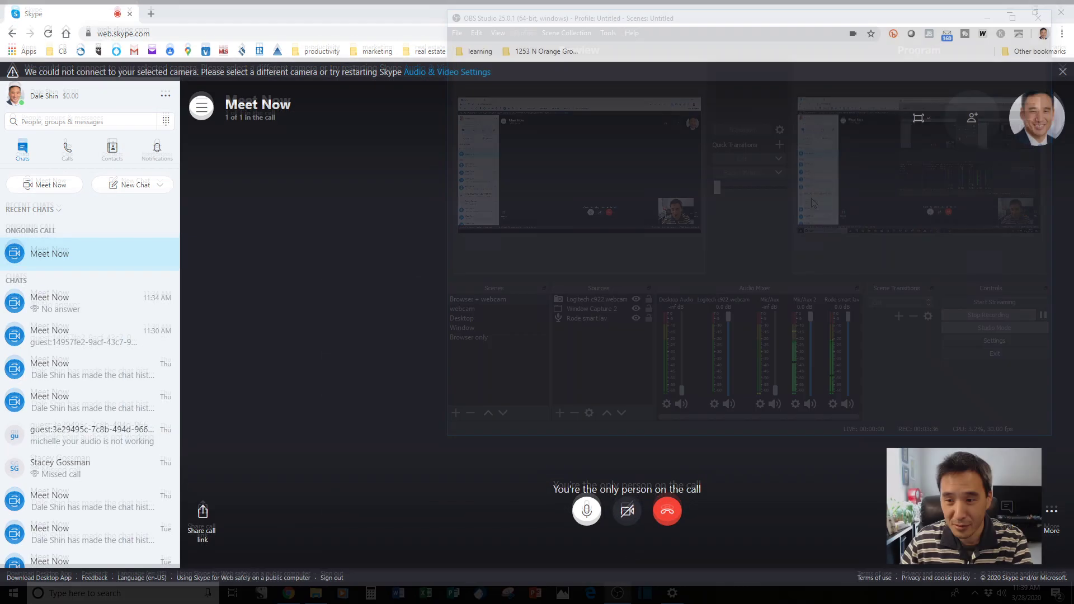
pyautogui.click(744, 173)
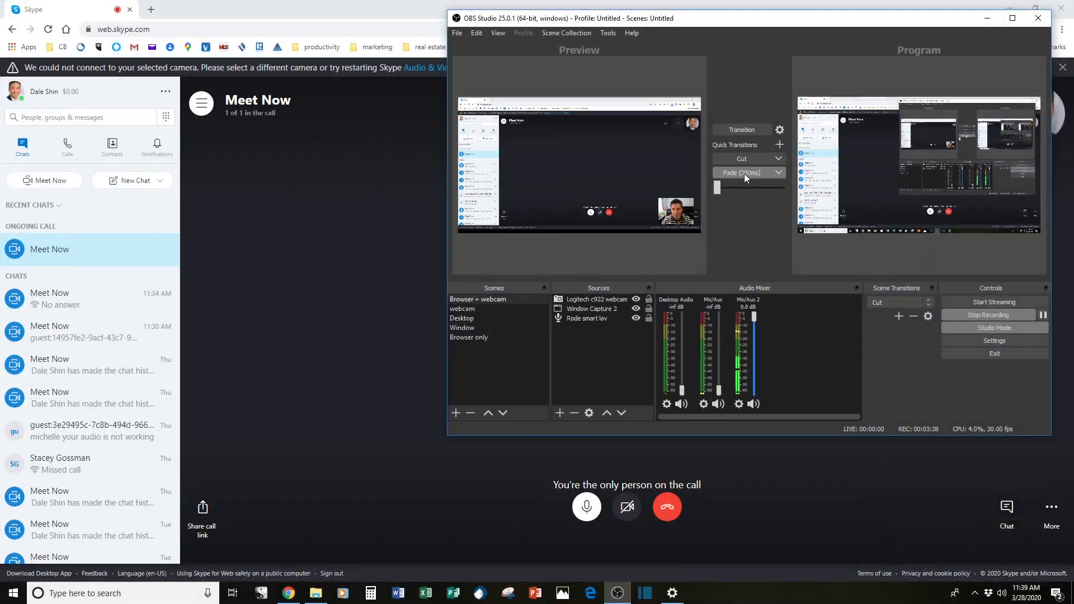
pyautogui.click(743, 173)
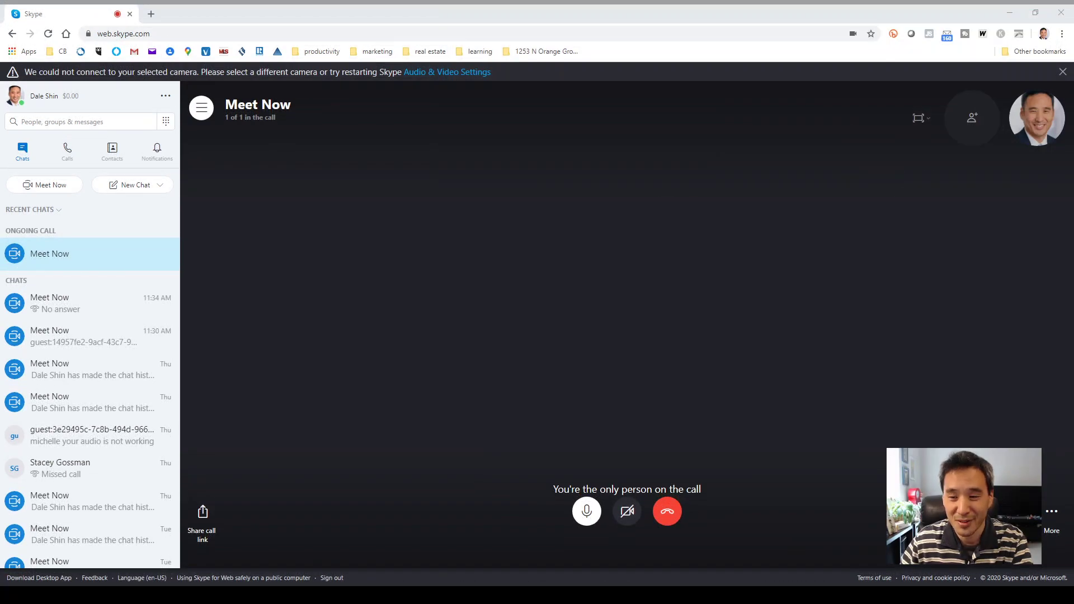